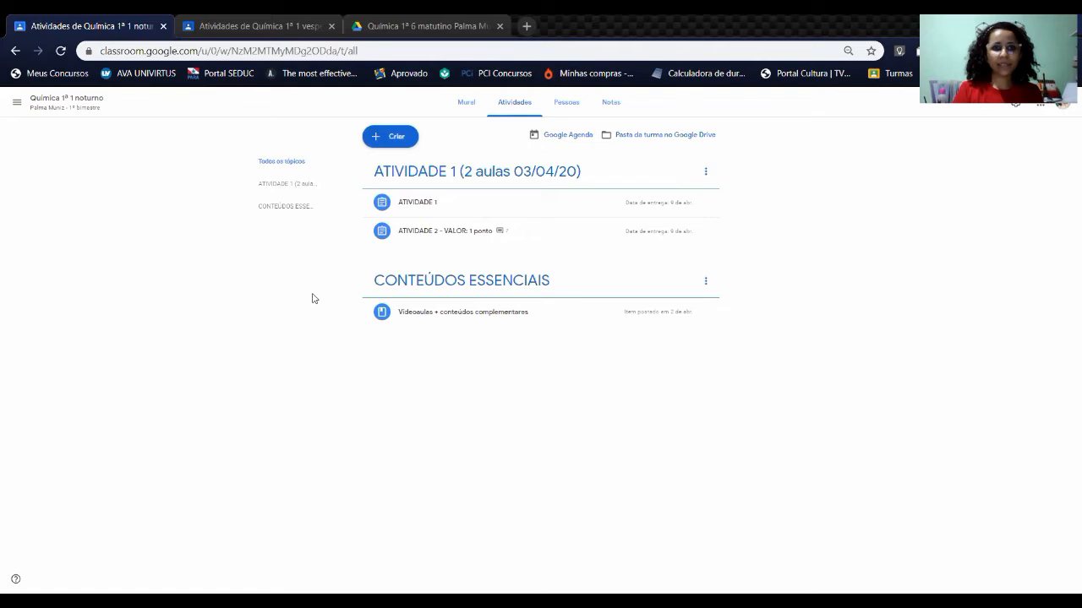
Reuse the post "Exercício conceitual - Valor: 1 ponto" from the Química 1ª 1 vespertino class, with new copies of all attachments.
click(407, 139)
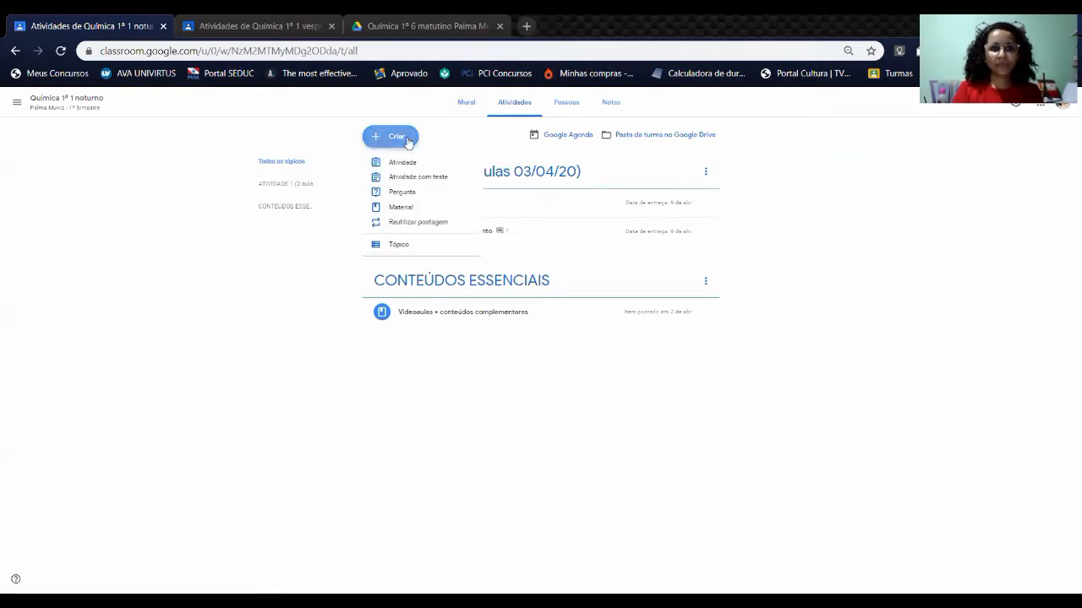
click(426, 230)
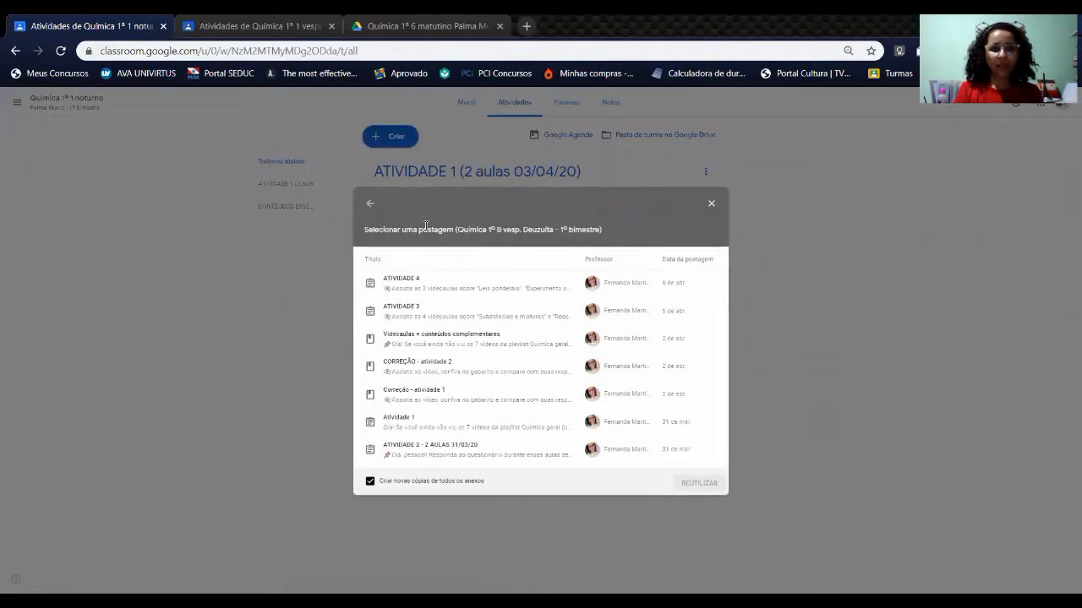
click(370, 204)
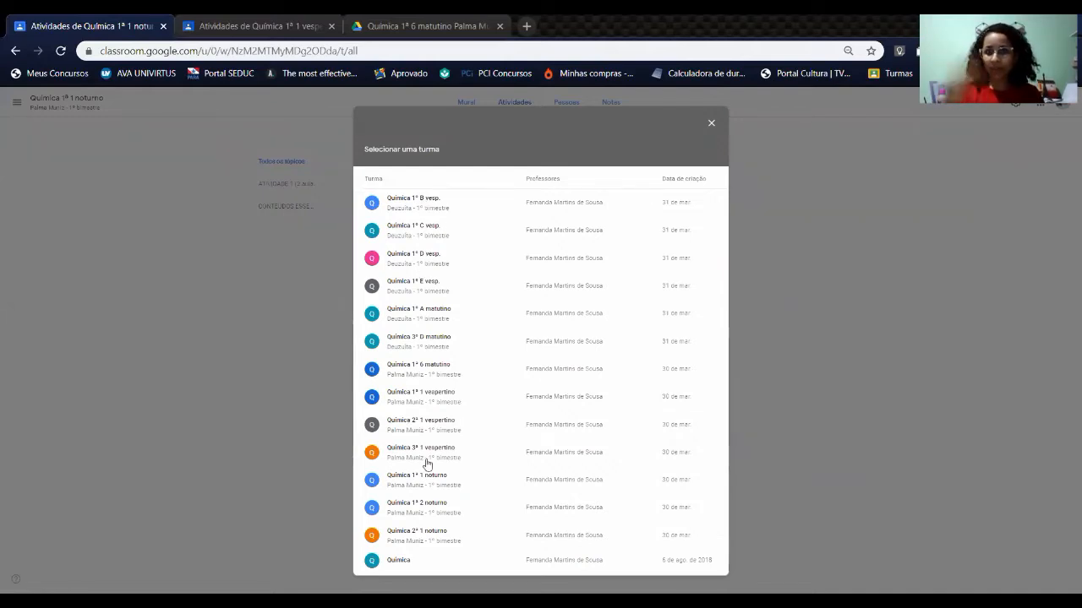
click(438, 397)
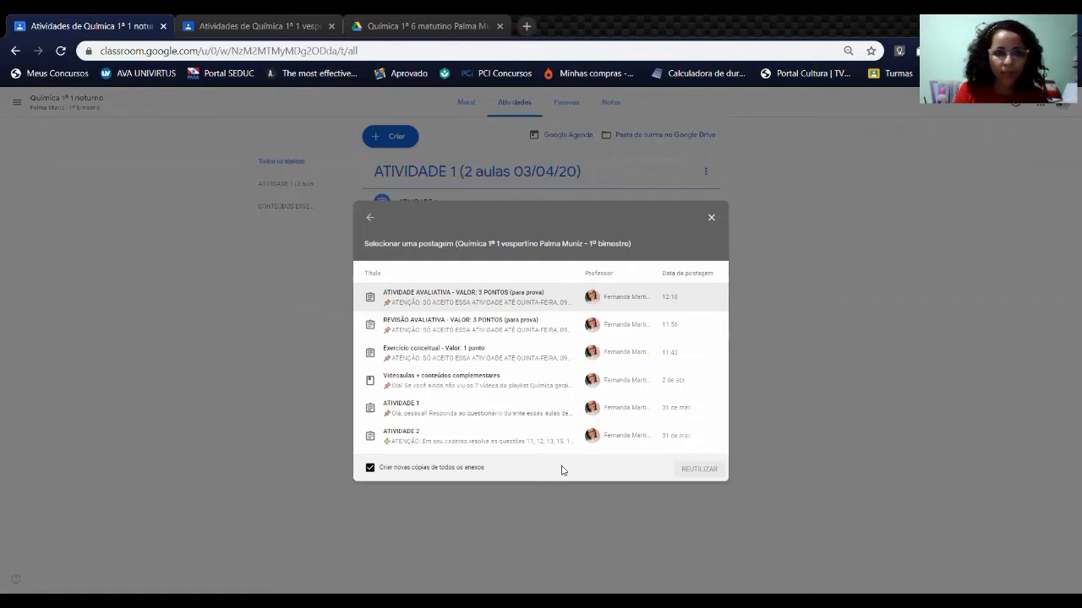
click(478, 356)
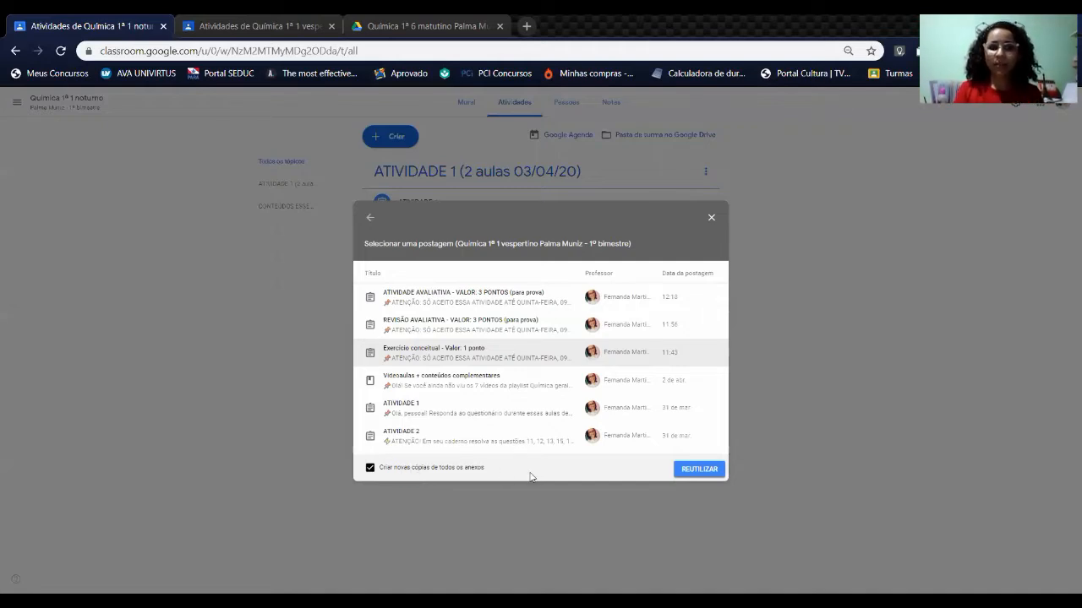
click(715, 470)
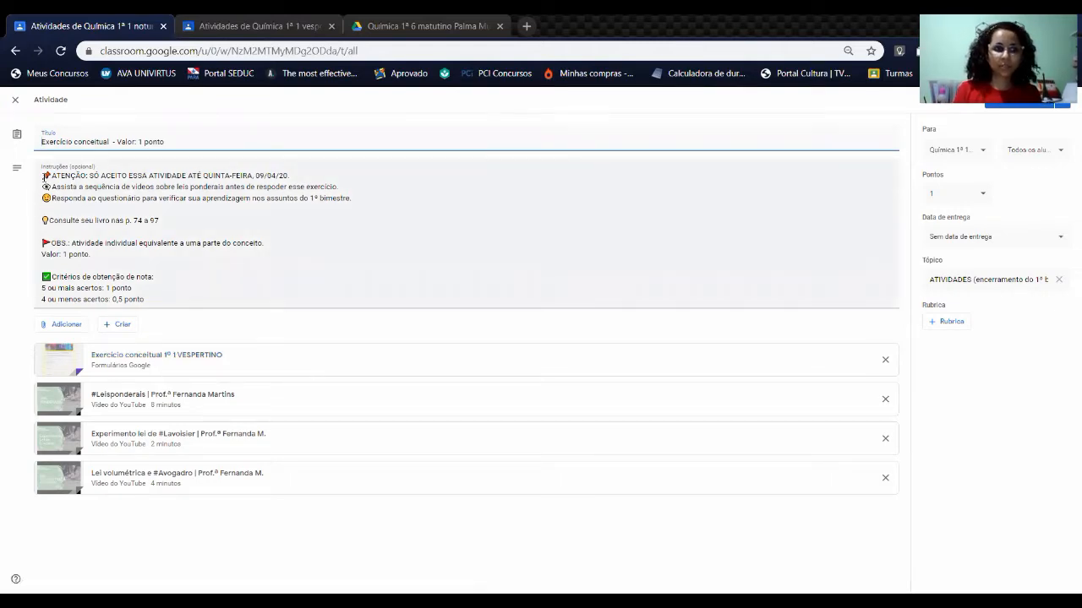
Open the attached form "Exercício conceitual 1º 1 VESPERTINO" from the reused assignment and switch it to editing.
click(152, 298)
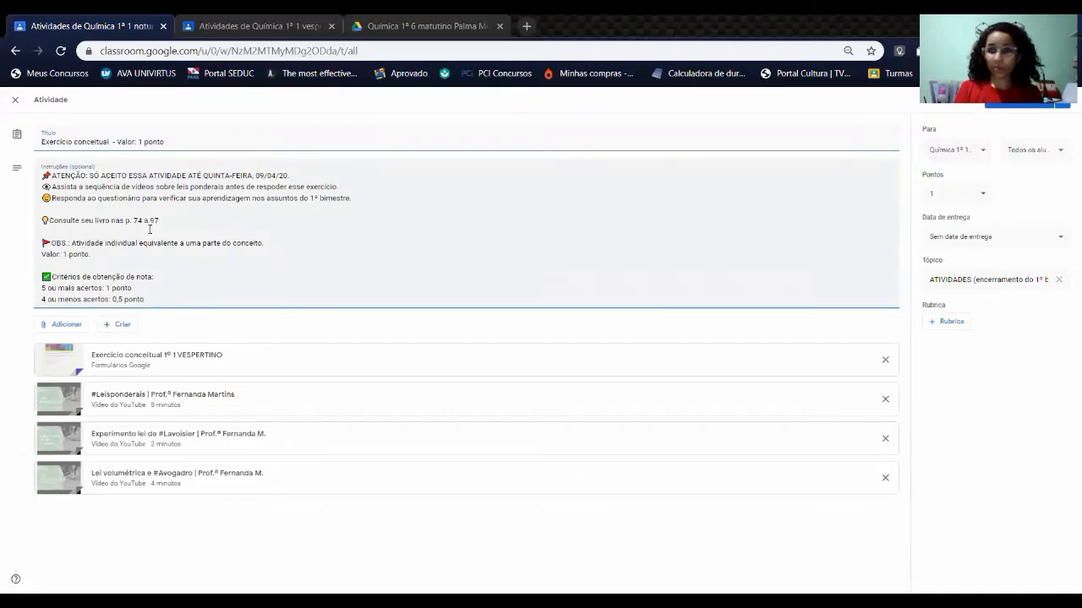
click(147, 365)
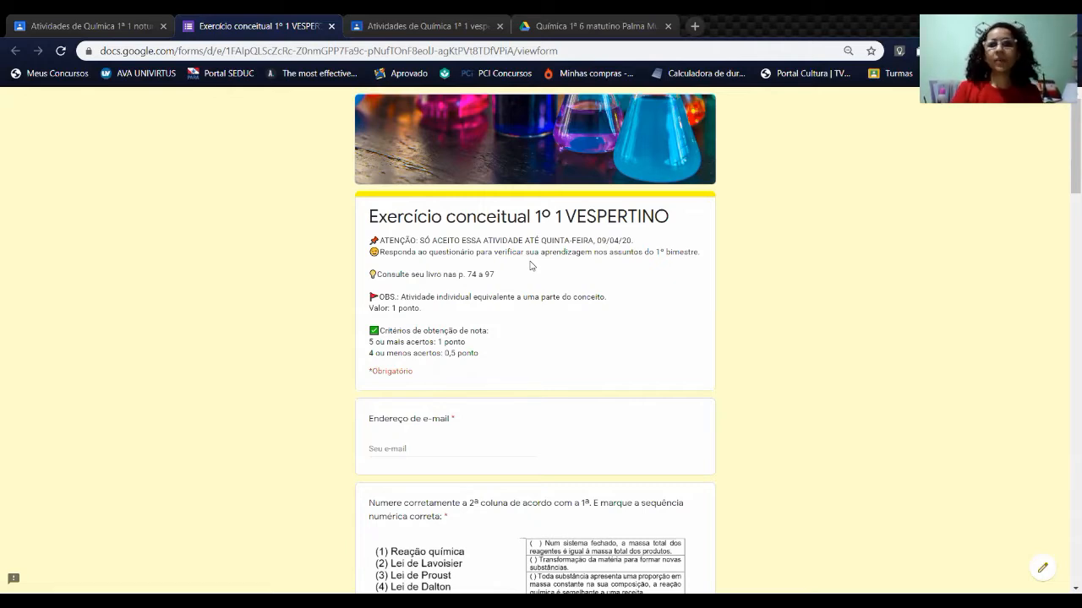
click(1042, 573)
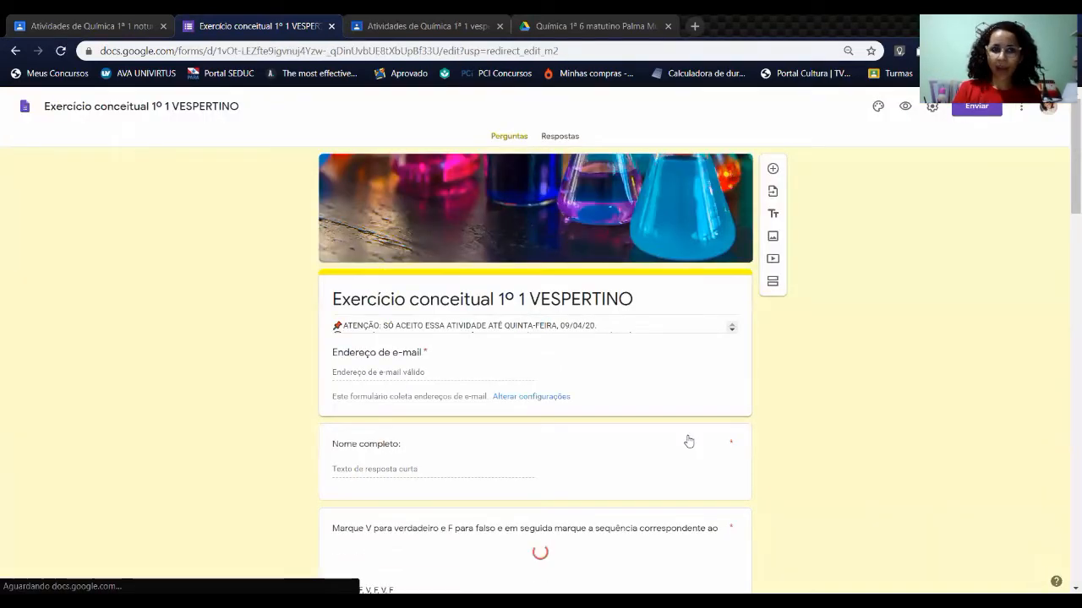
Rename the form file as "Exercício conceitual 1º 1 NOTURNO".
click(167, 106)
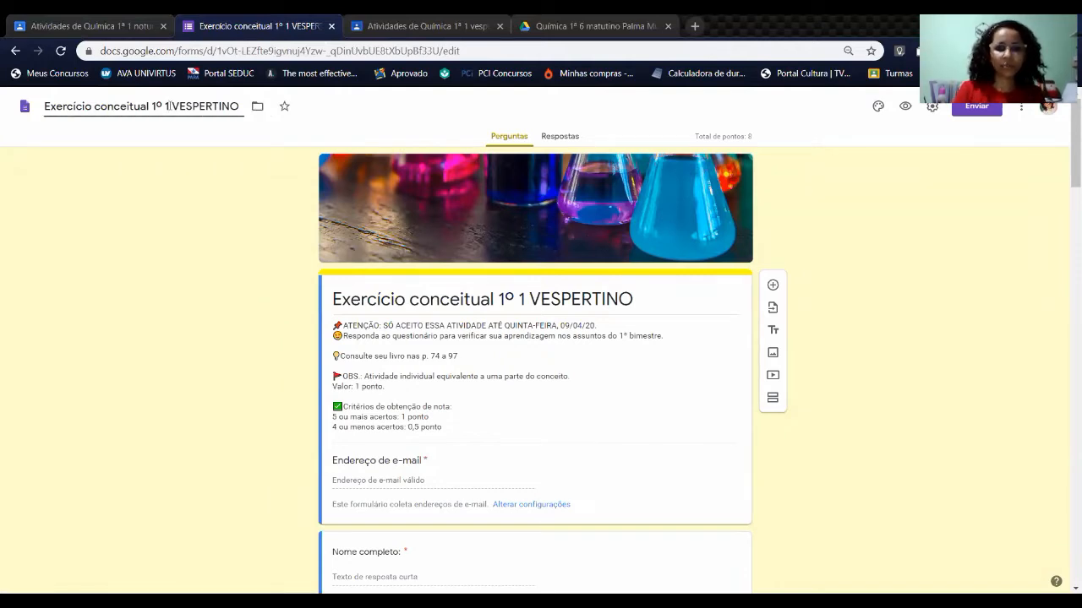
drag(171, 107, 221, 107)
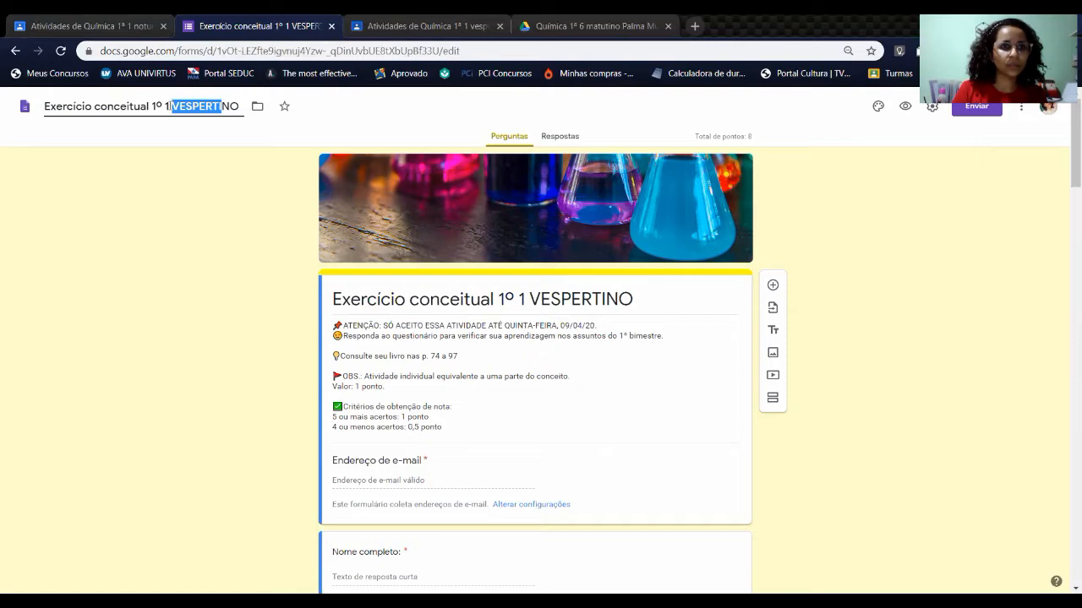
key(BackSpace)
text(NOTURNO)
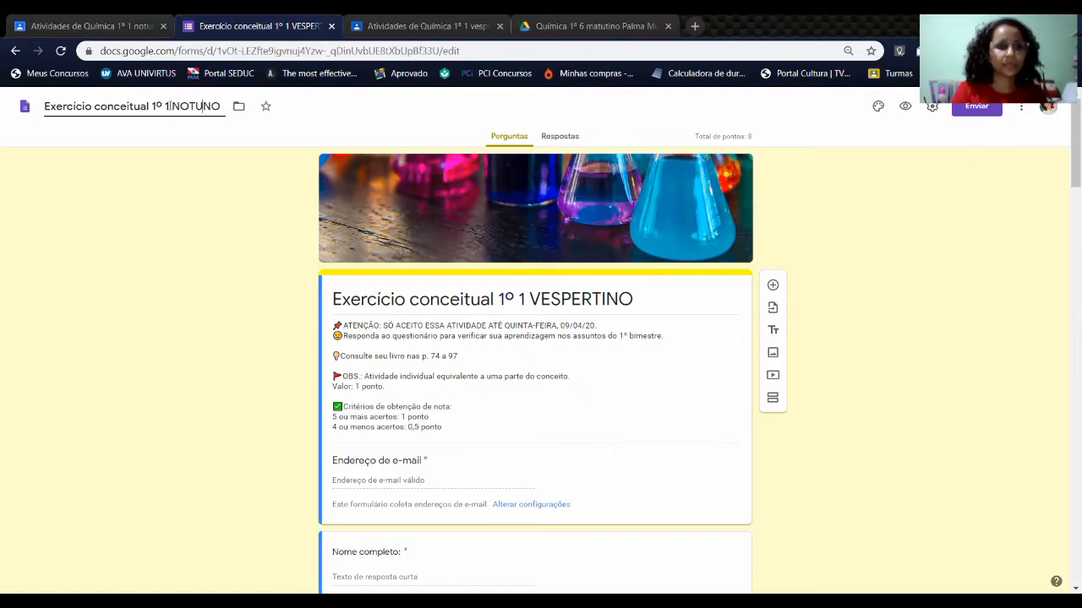
Change the title in the form's header to "Exercício conceitual 1º 1 NOTURNO".
triple_click(487, 295)
click(530, 300)
key(shift+Right)
key(shift+Right)
key(shift+Right)
key(shift+Right)
key(shift+Right)
key(shift+Right)
key(shift+Right)
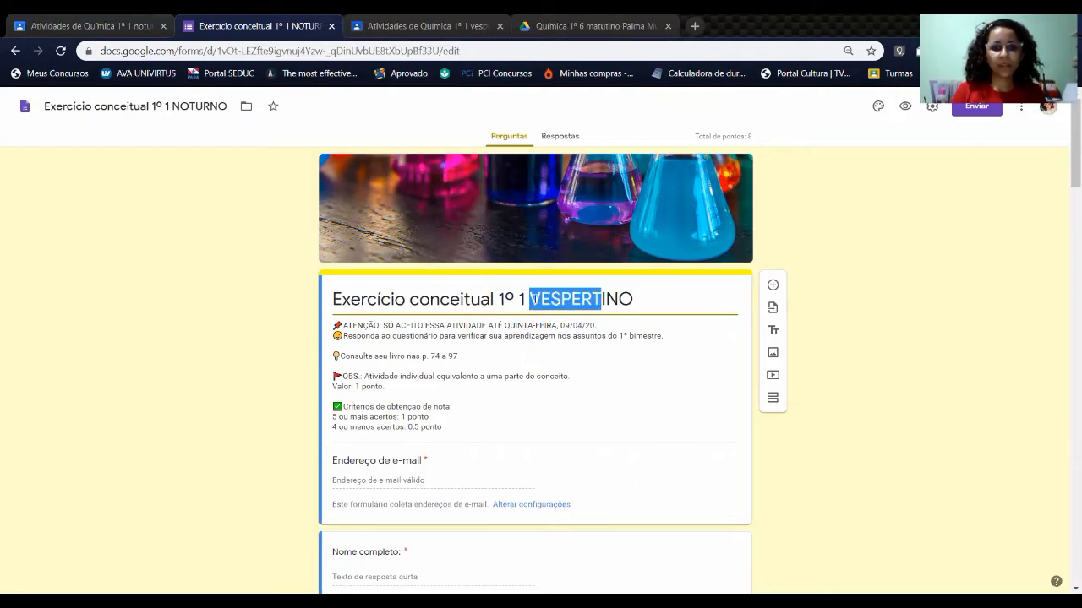
text(NOTUR)
key(Delete)
click(972, 274)
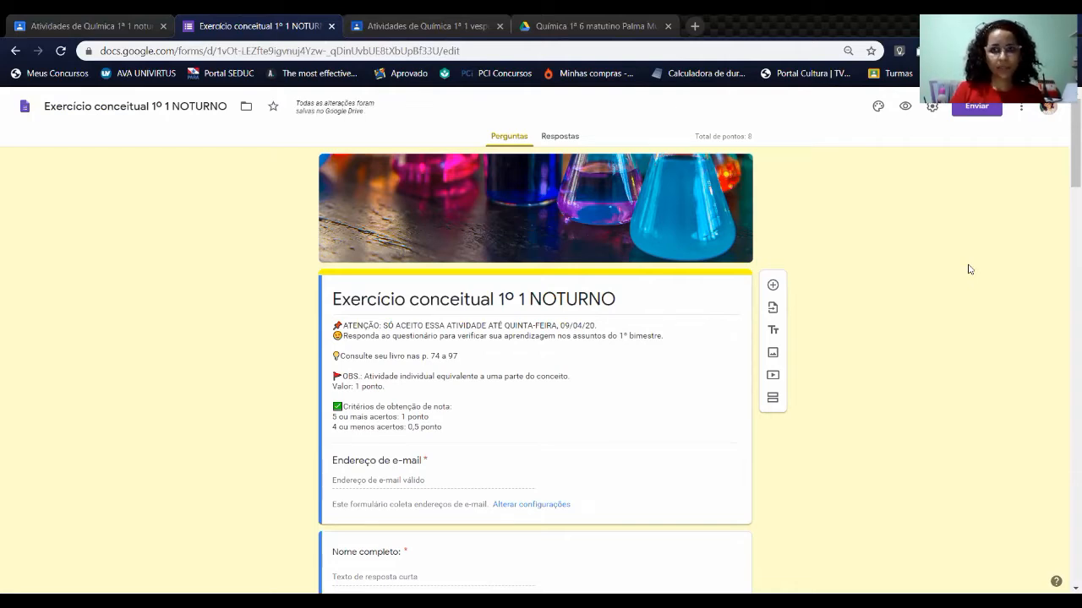
Examine the form's header, the full-name field and the true/false sequence question with its image and answer options.
scroll(1065, 173, down, 1)
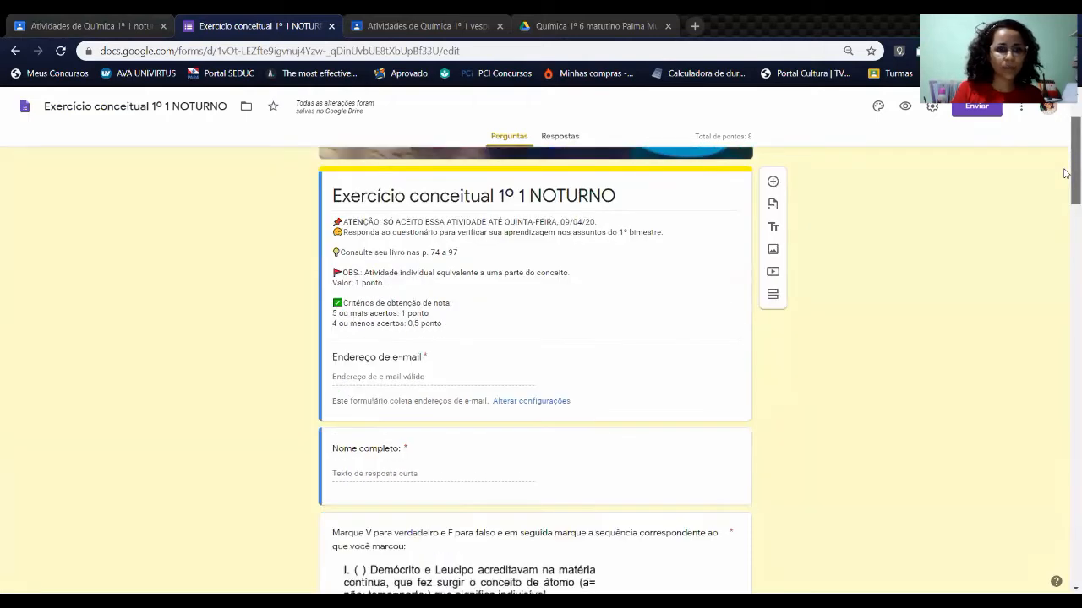
scroll(1065, 173, down, 1)
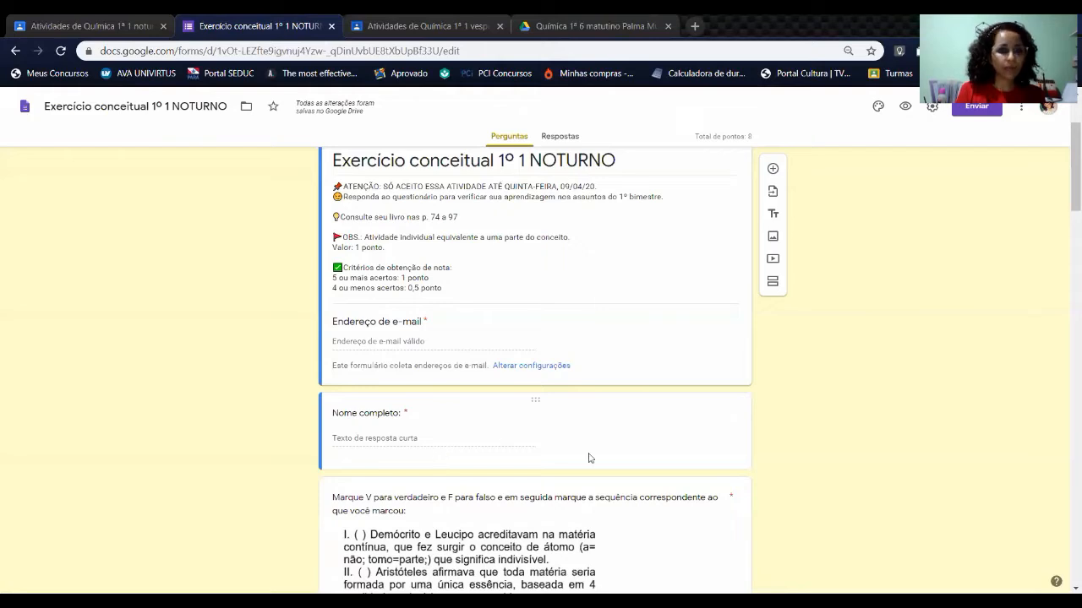
drag(1067, 175, 1065, 228)
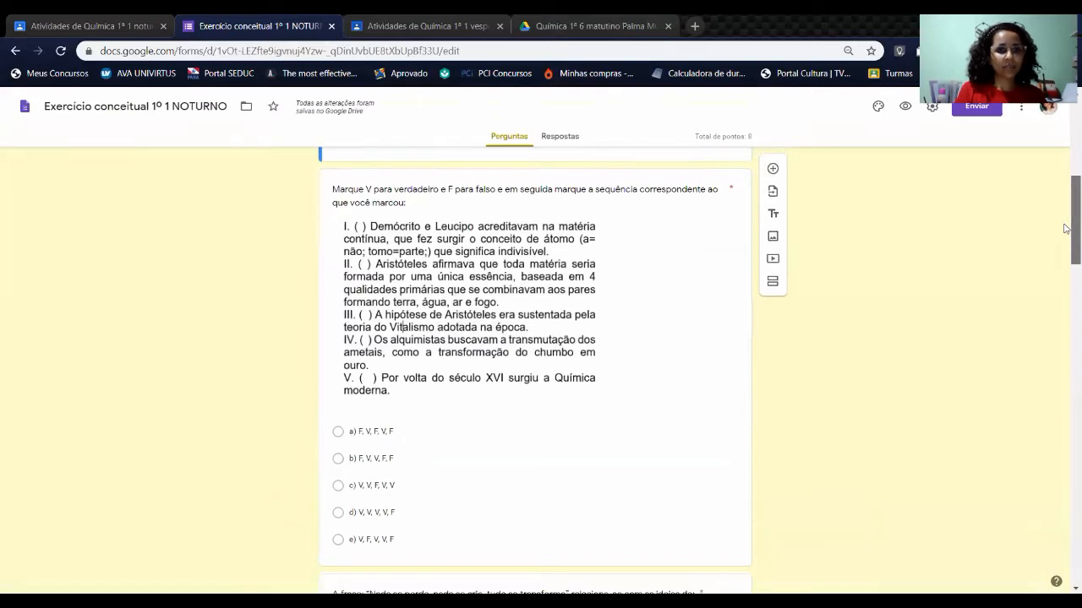
click(339, 196)
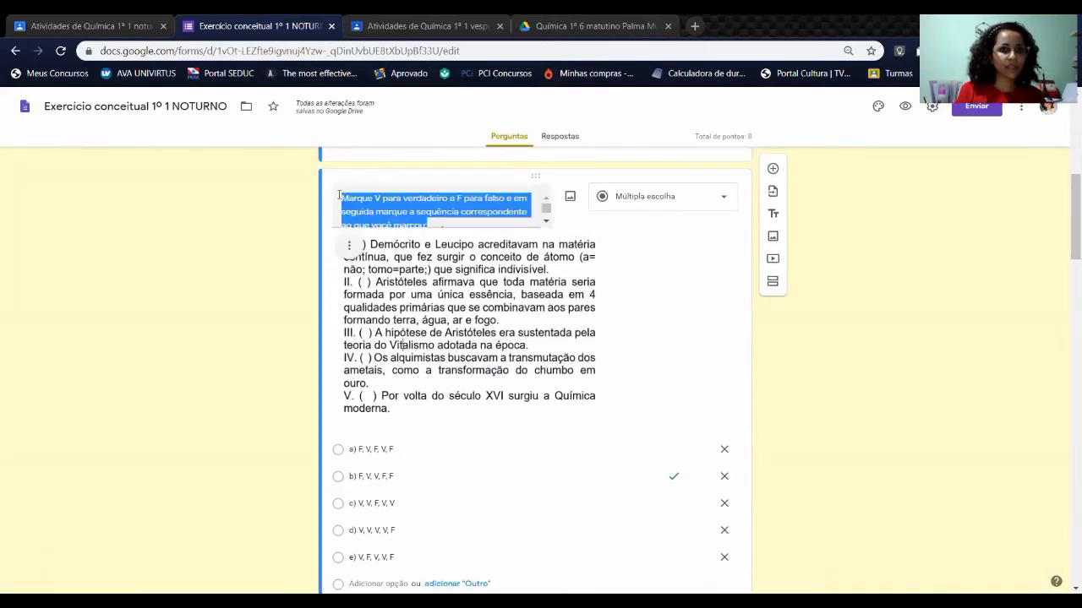
click(339, 195)
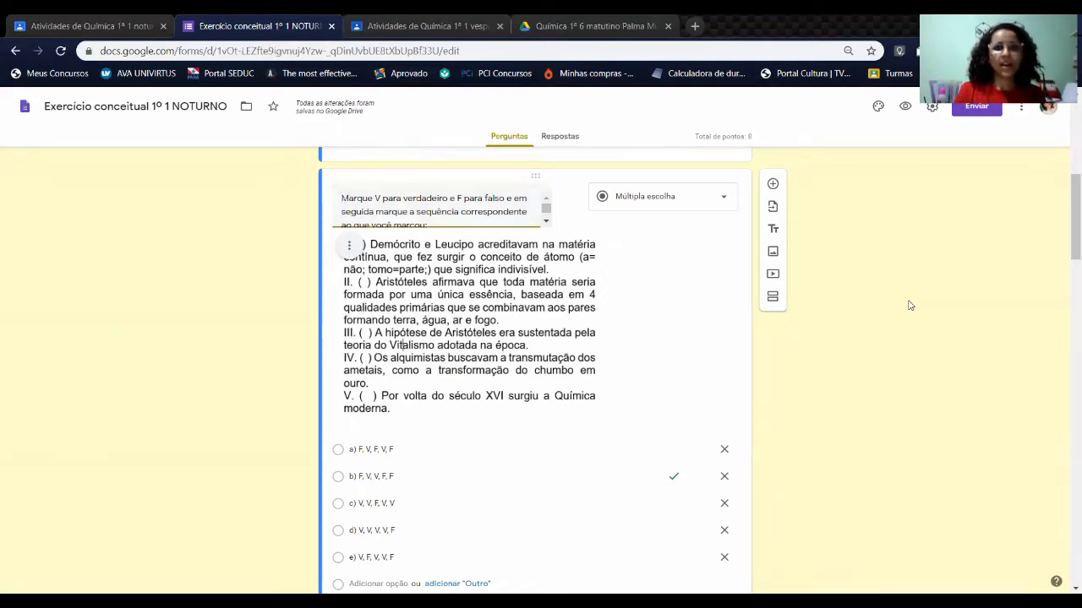
click(569, 269)
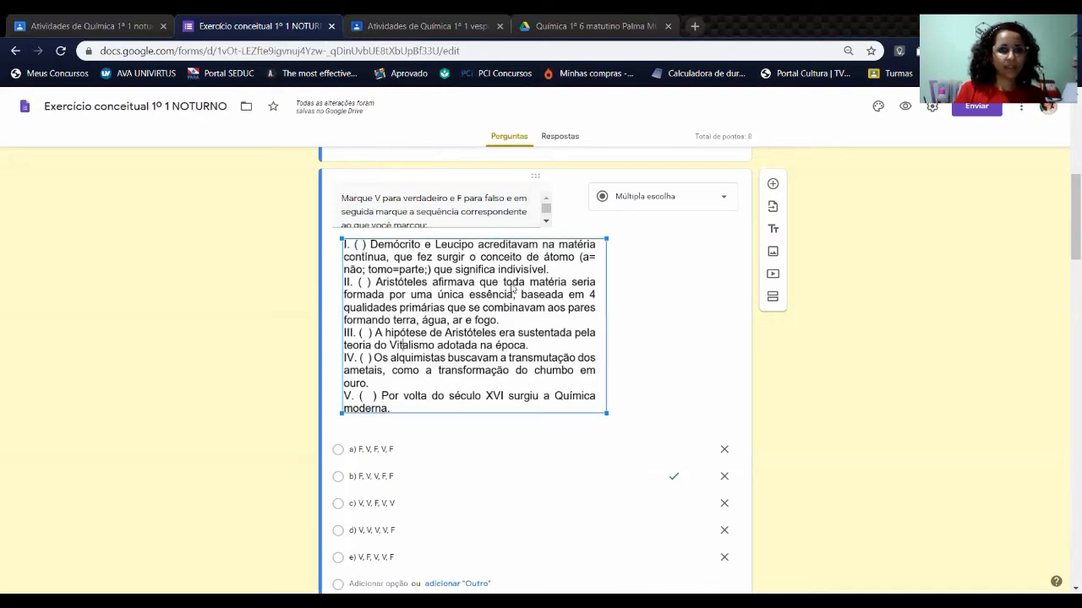
key(Tab)
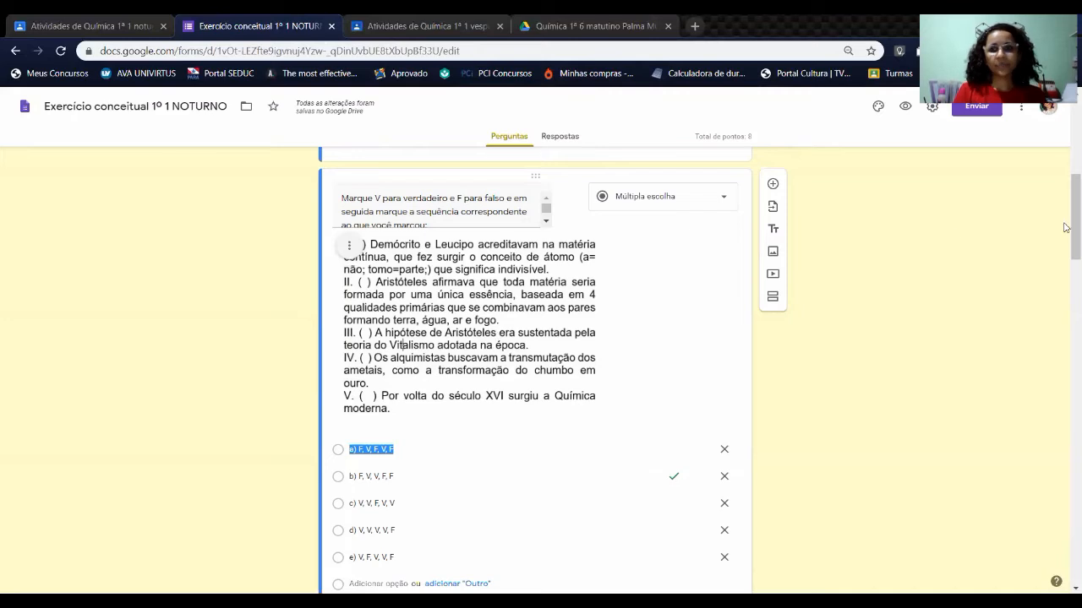
scroll(1066, 253, down, 1)
scroll(1065, 253, down, 2)
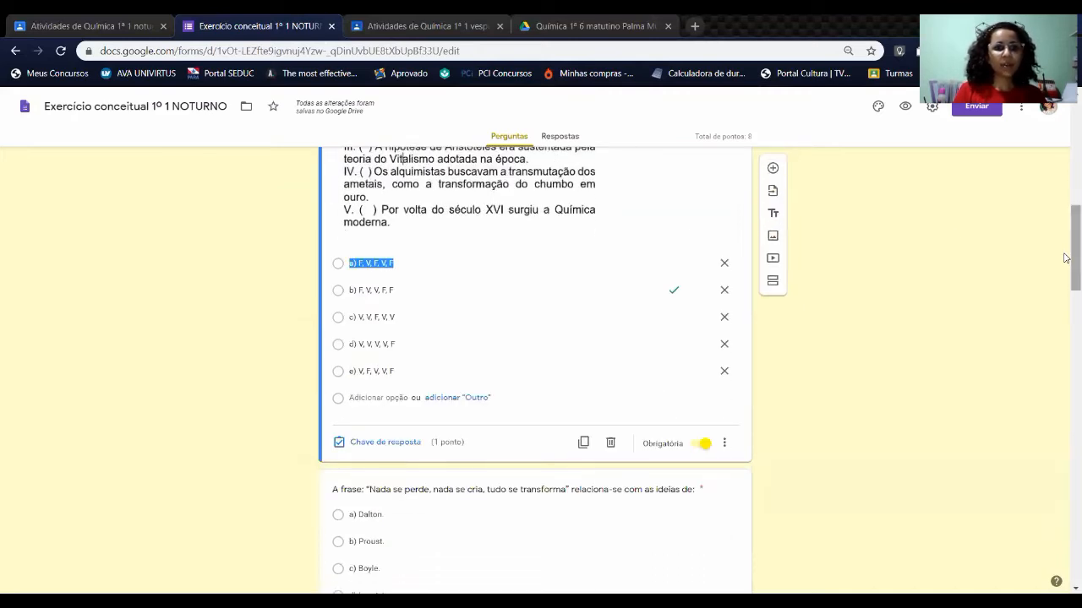
Check the answer key and point value of the true/false sequence question, and close the key.
click(414, 443)
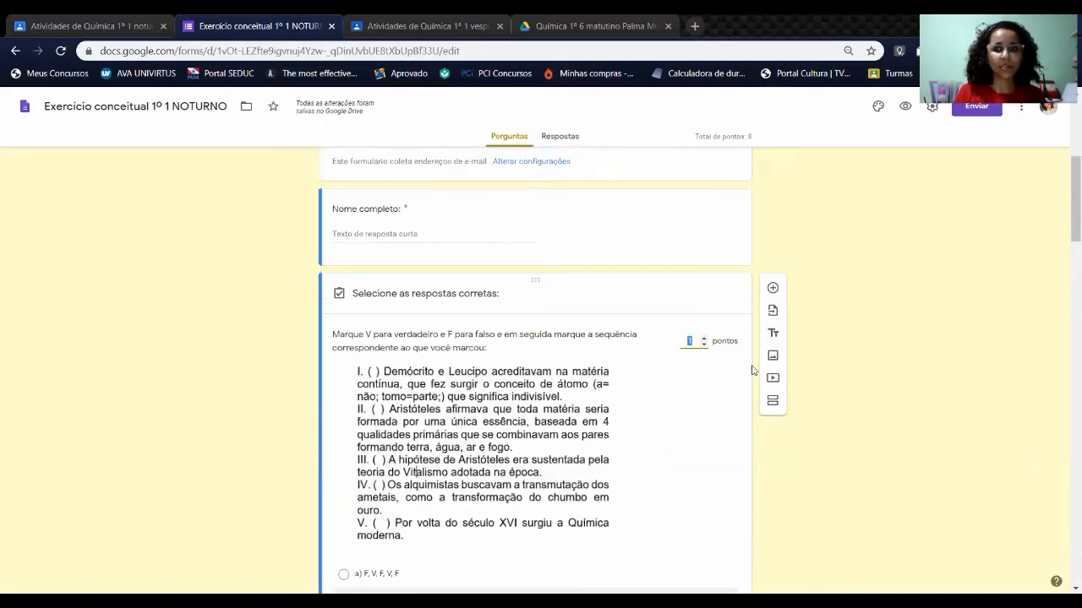
drag(1066, 207, 1065, 243)
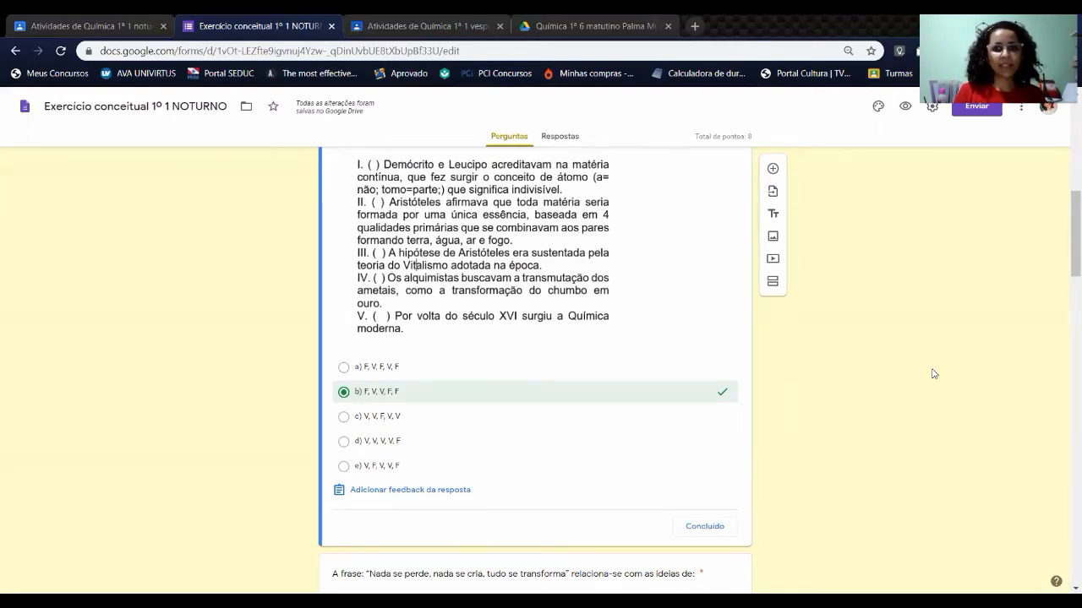
mouse_move(1066, 265)
mouse_down()
mouse_move(1066, 220)
mouse_move(1066, 251)
mouse_up()
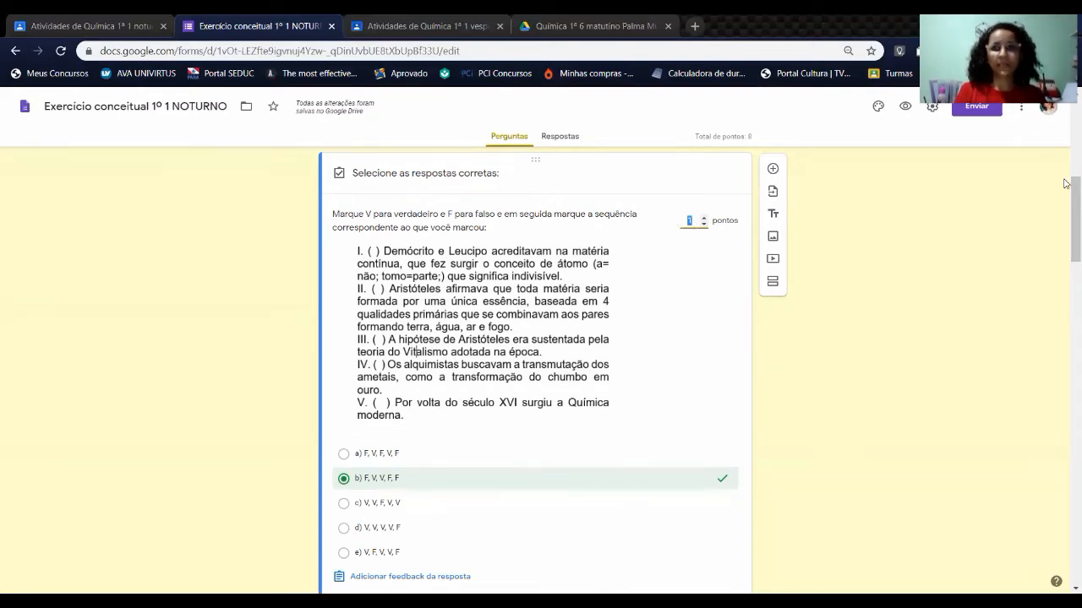
drag(1069, 196, 1066, 217)
scroll(1066, 211, down, 1)
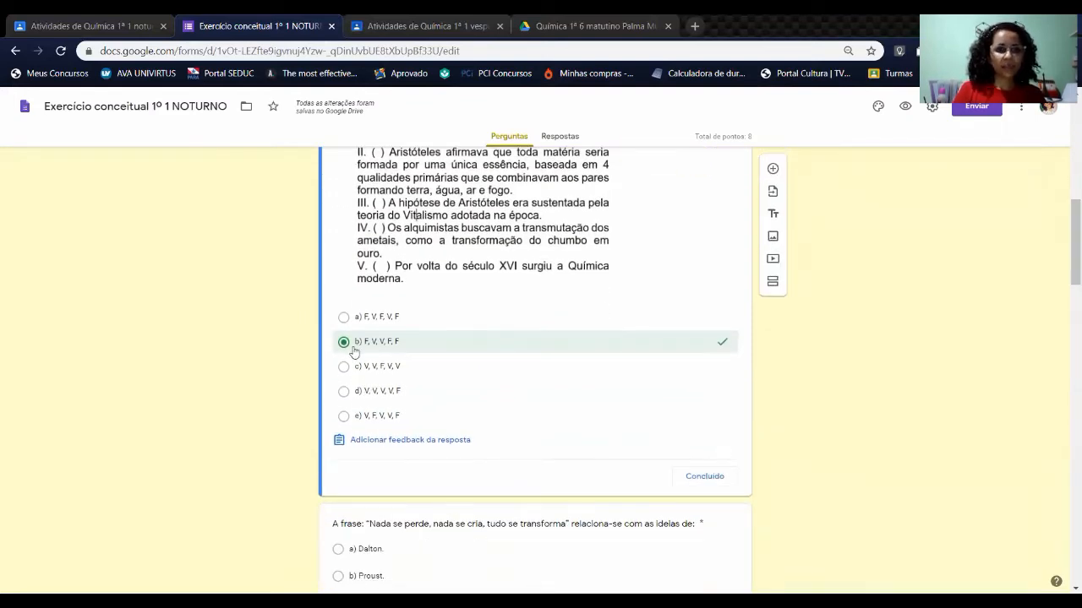
click(710, 478)
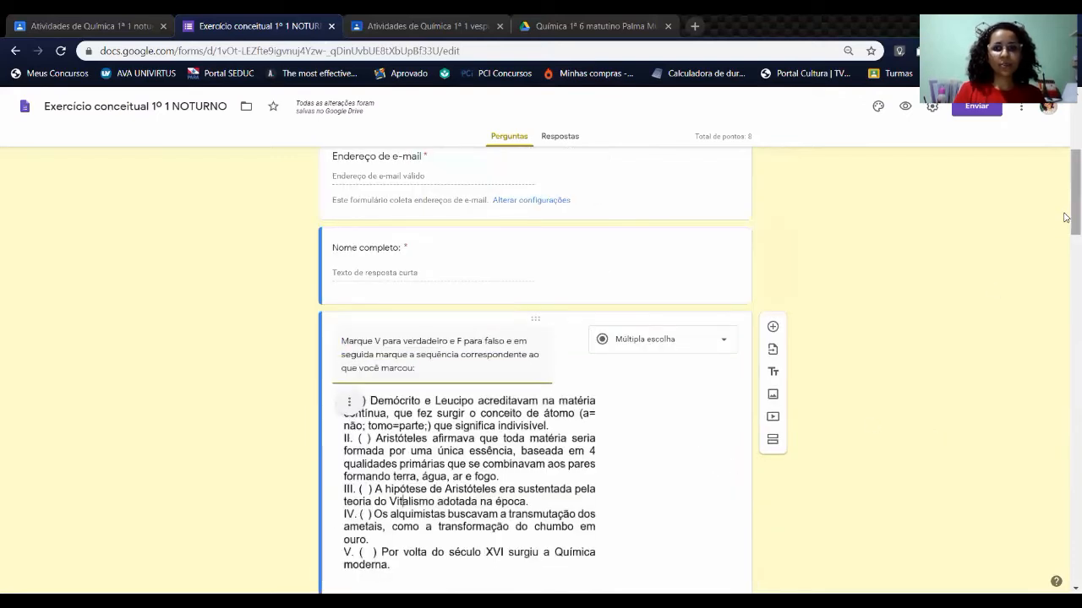
Review the form's general, presentation and quiz settings, and save them.
scroll(346, 228, down, 2)
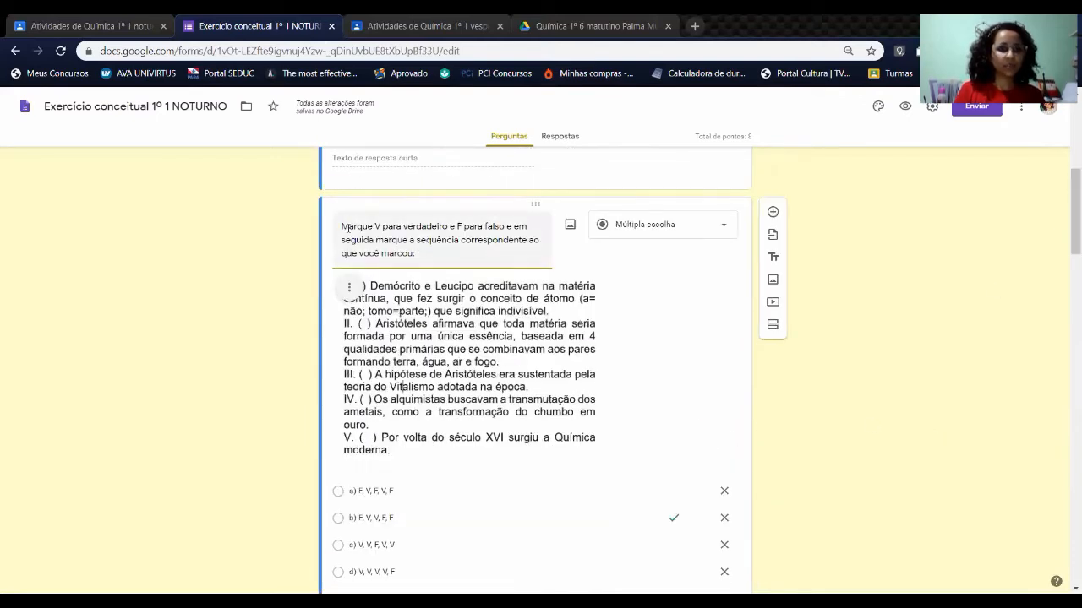
drag(1064, 235, 1066, 143)
click(934, 108)
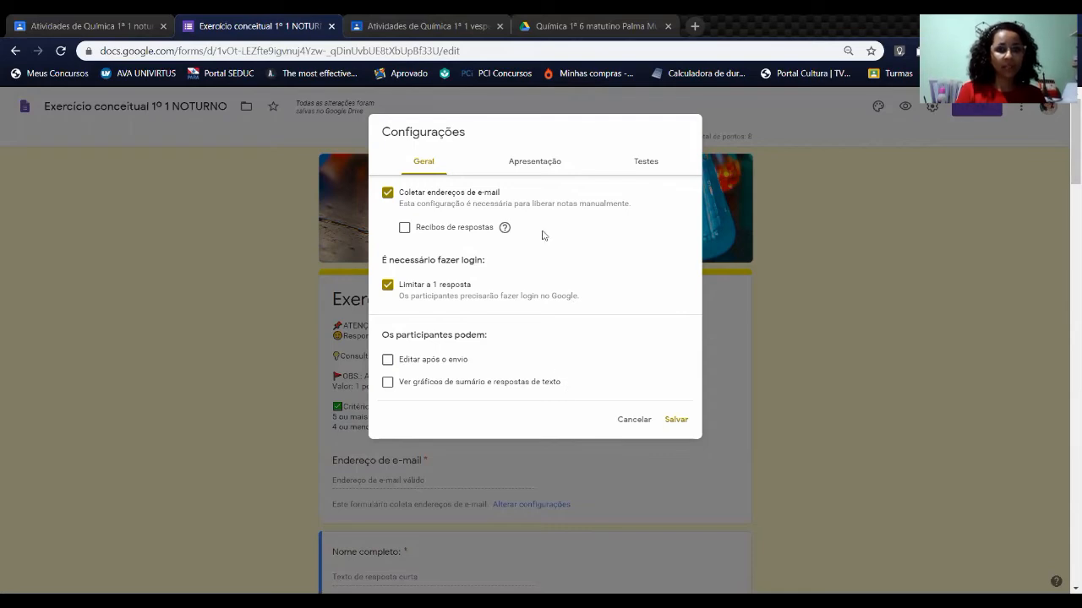
click(537, 161)
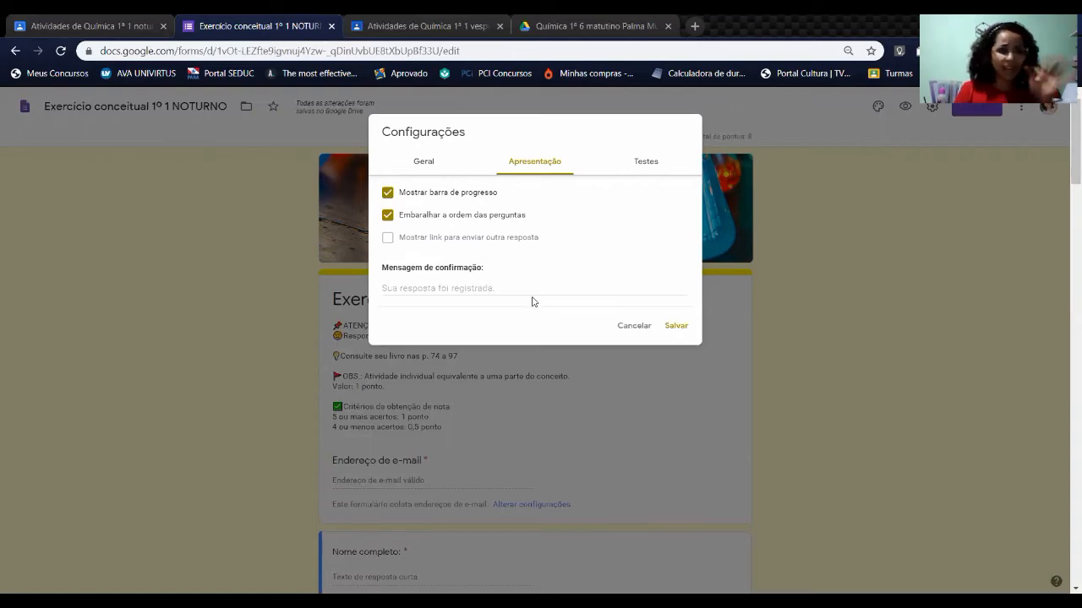
click(649, 163)
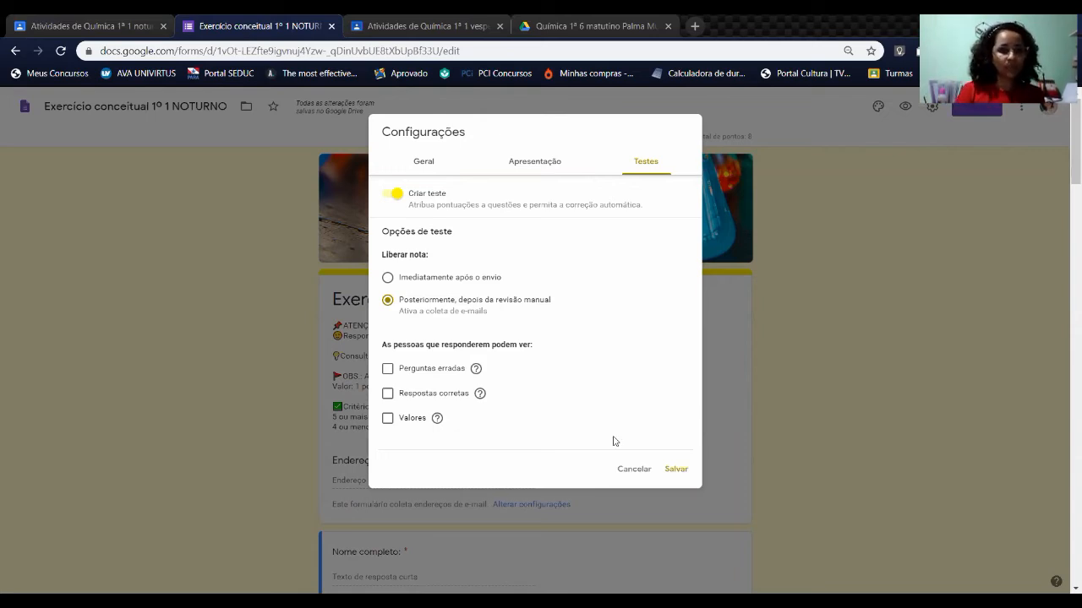
click(676, 471)
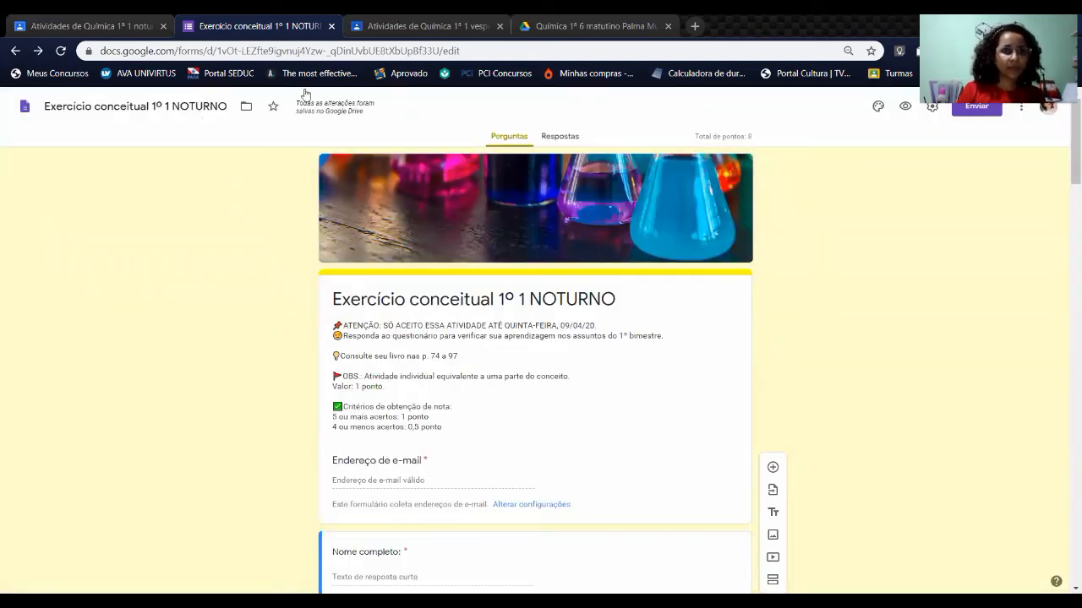
Return to the Classroom assignment and set its due date to 9 April 2020, without a time.
click(133, 26)
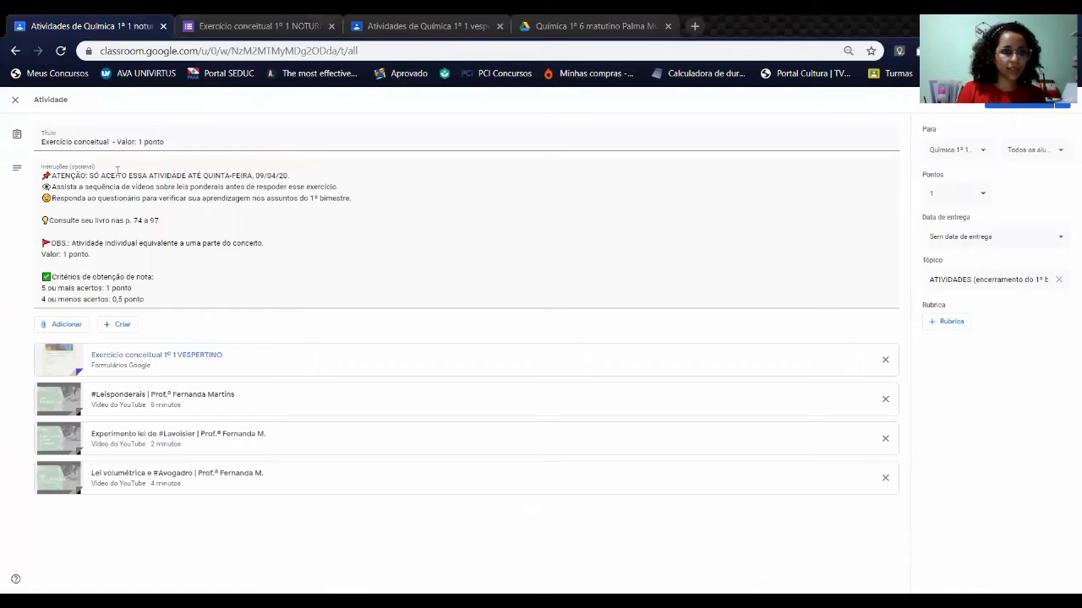
click(979, 245)
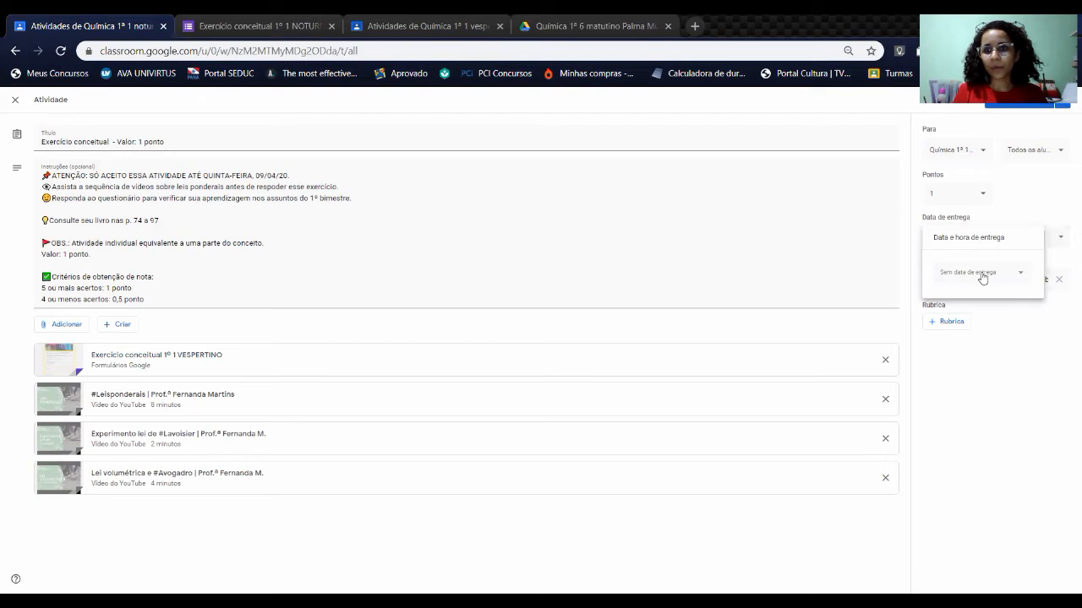
click(982, 275)
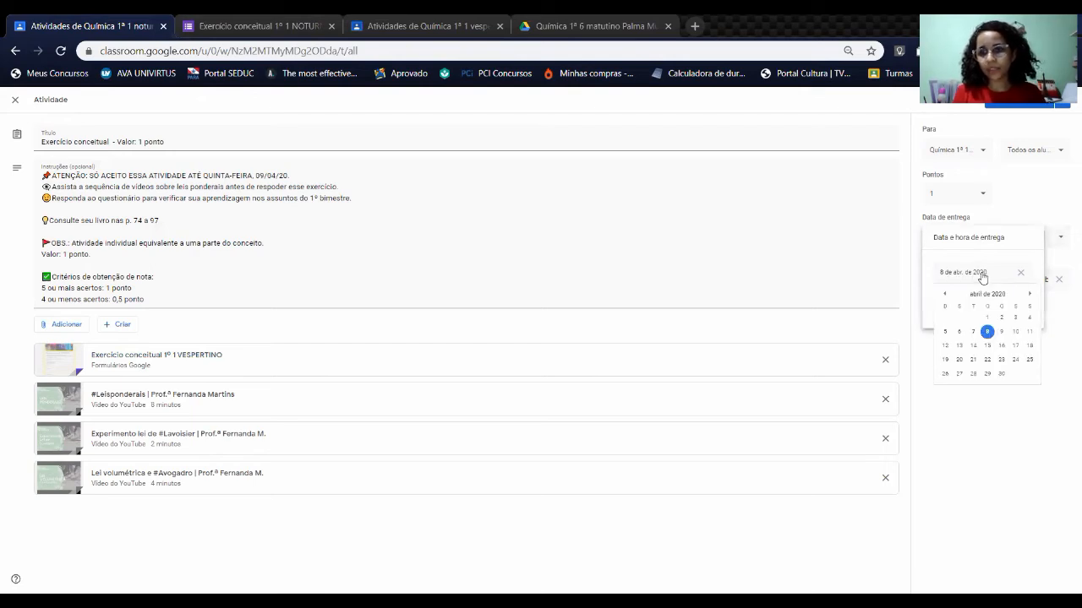
click(1002, 333)
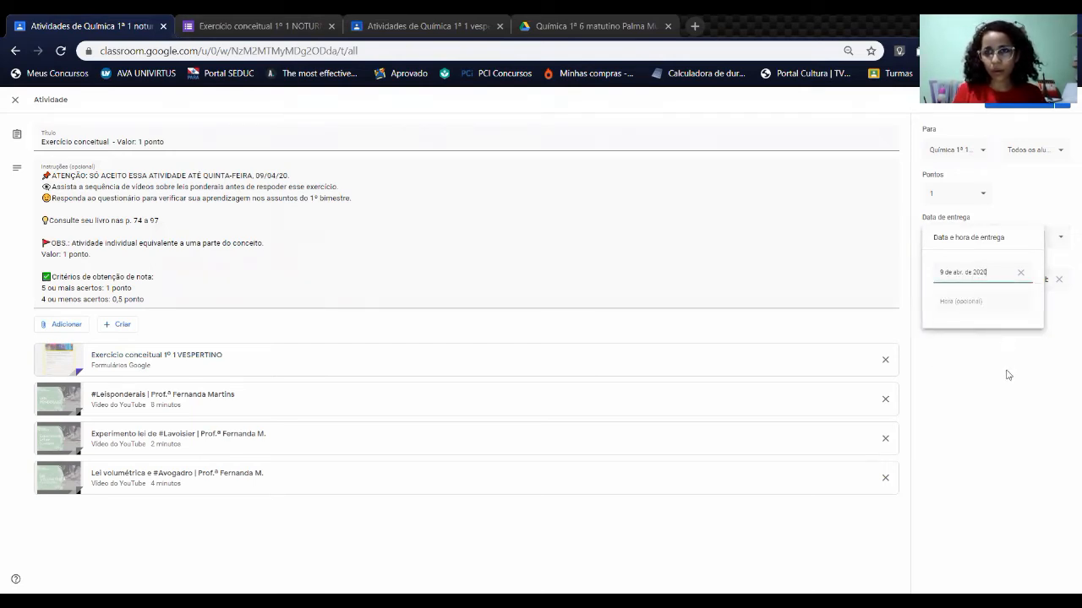
click(1008, 373)
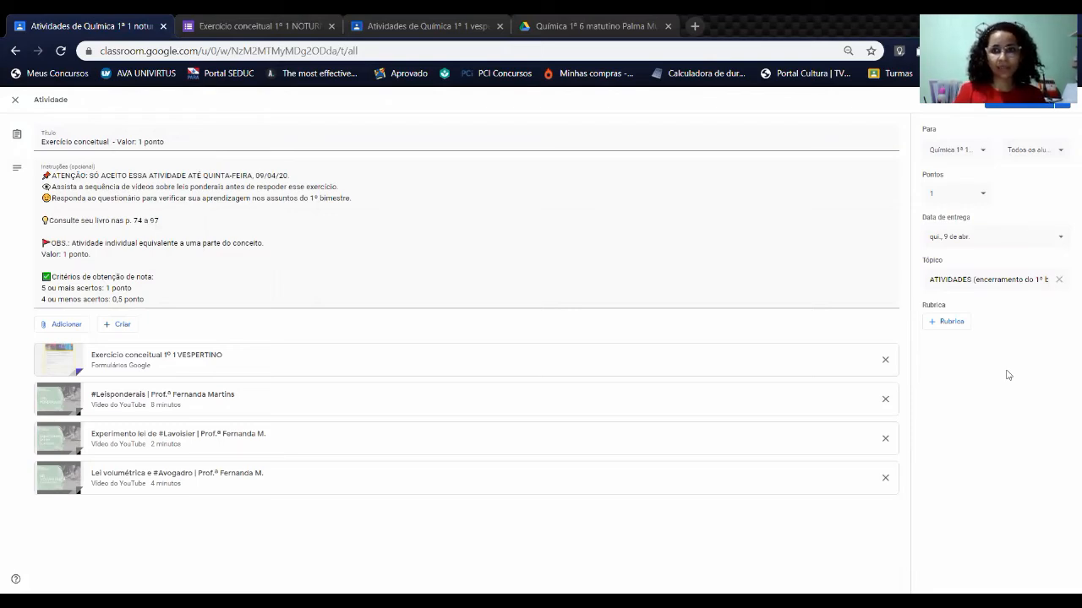
Check the assignment's topic and the list of target classes, and post the assignment to Química 1ª 1 noturno.
click(1006, 277)
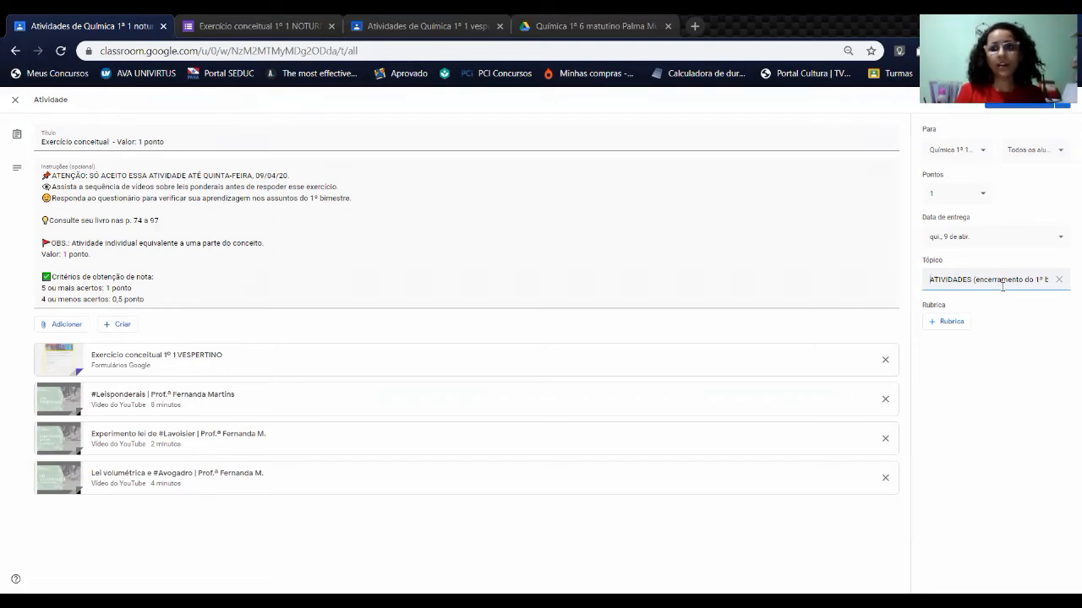
click(981, 161)
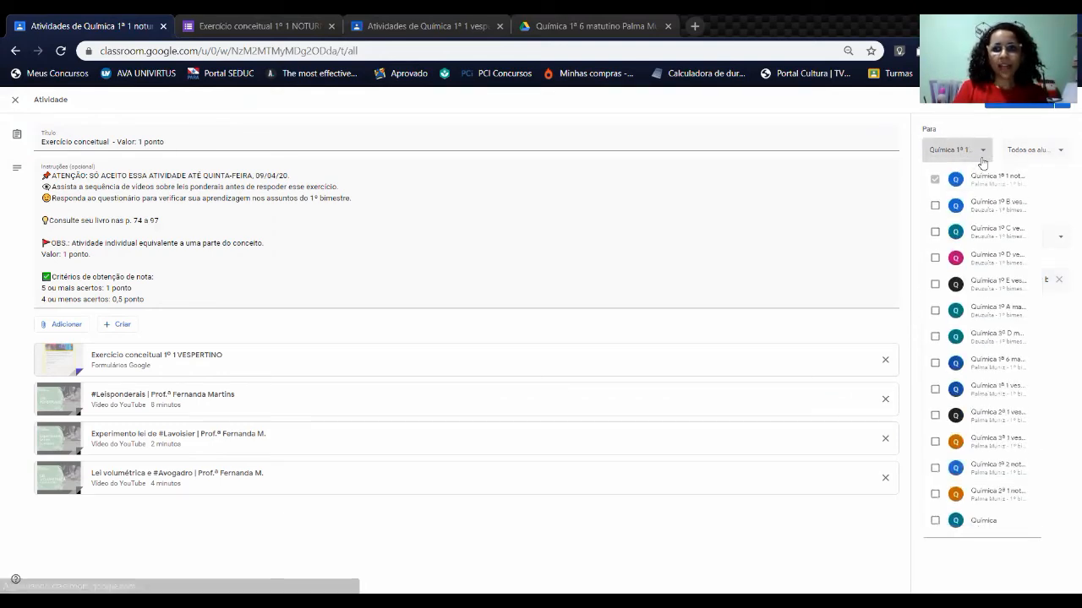
click(982, 160)
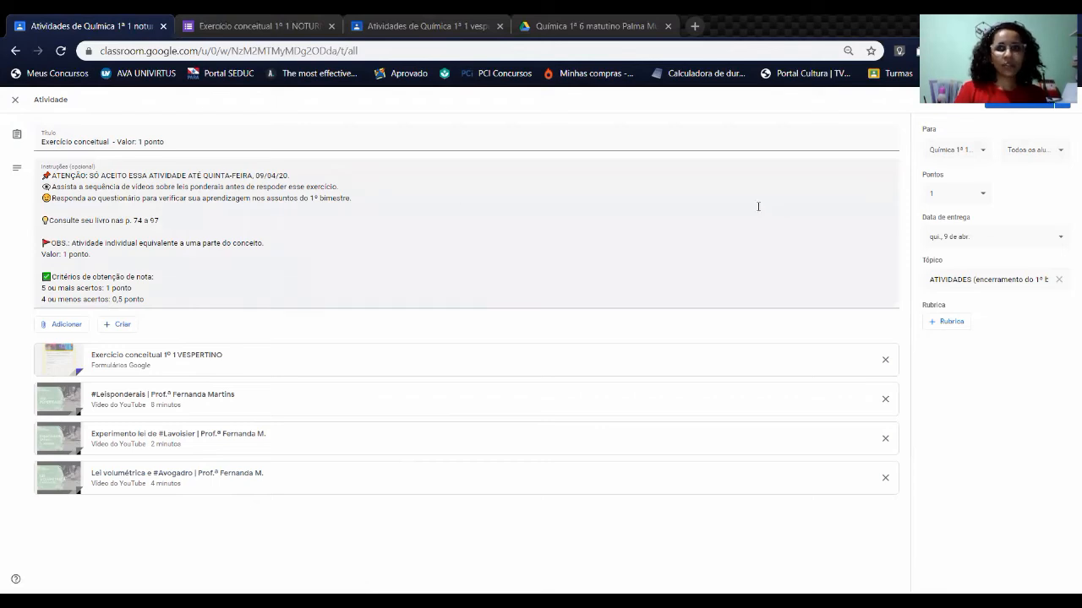
click(1032, 105)
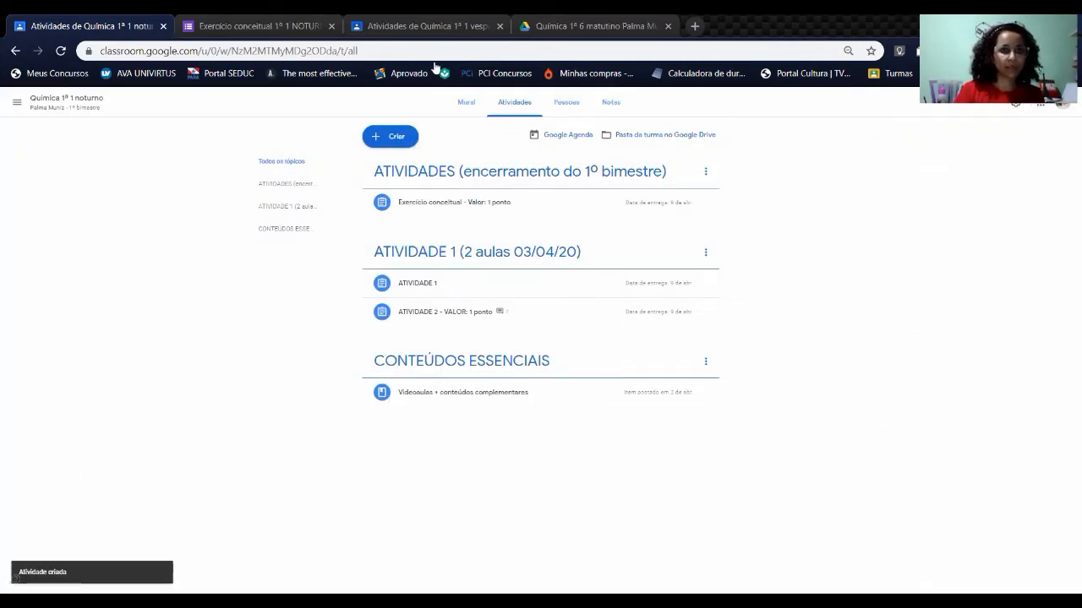
Reload the class's assignments page and expand the "Exercício conceitual - Valor: 1 ponto" assignment to review its details.
click(247, 52)
key(Return)
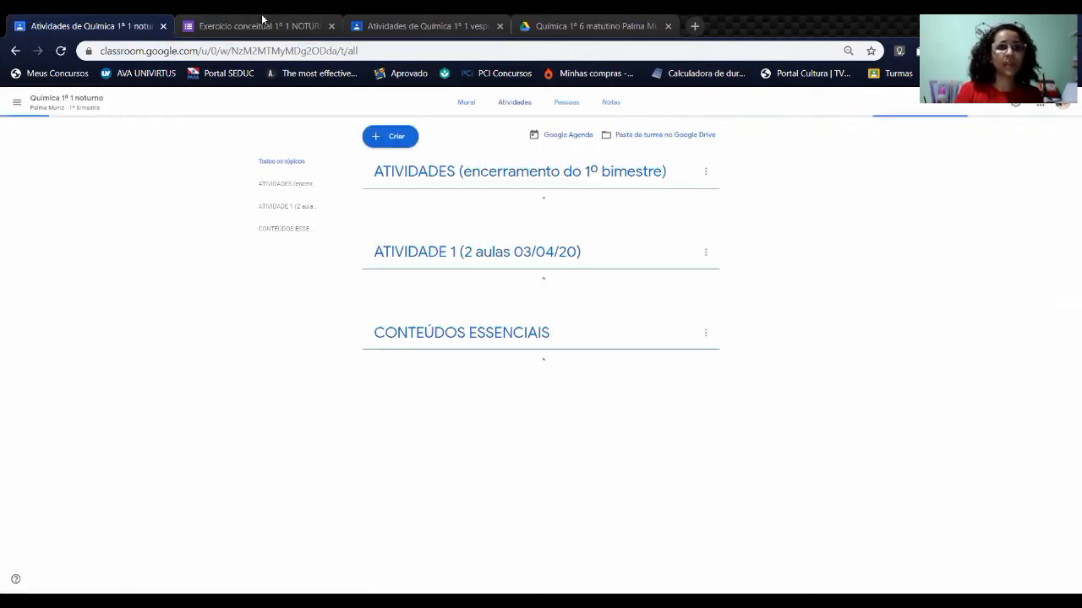
click(262, 21)
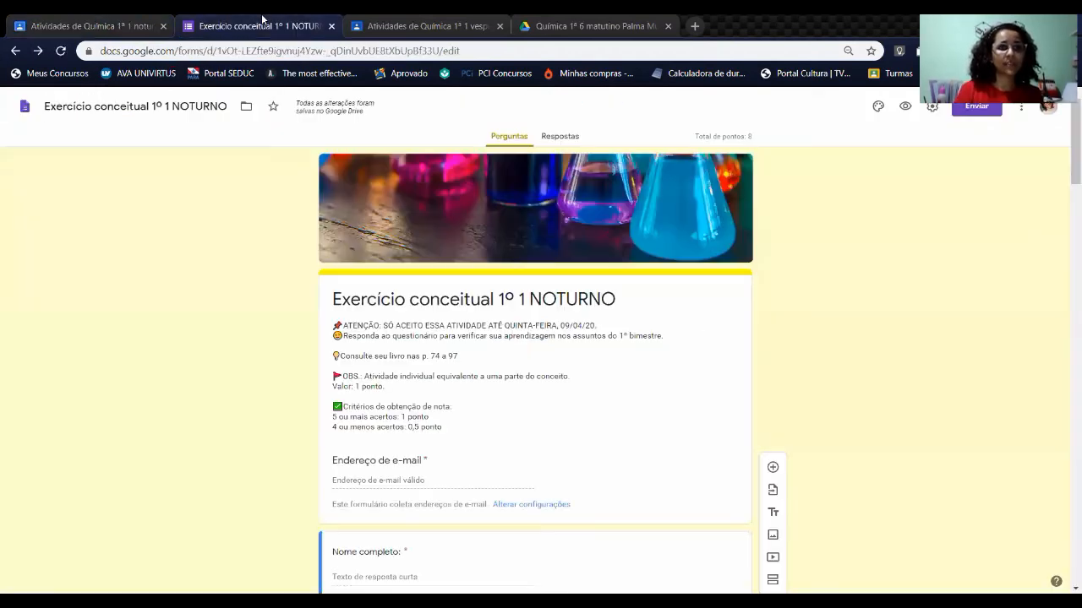
click(125, 23)
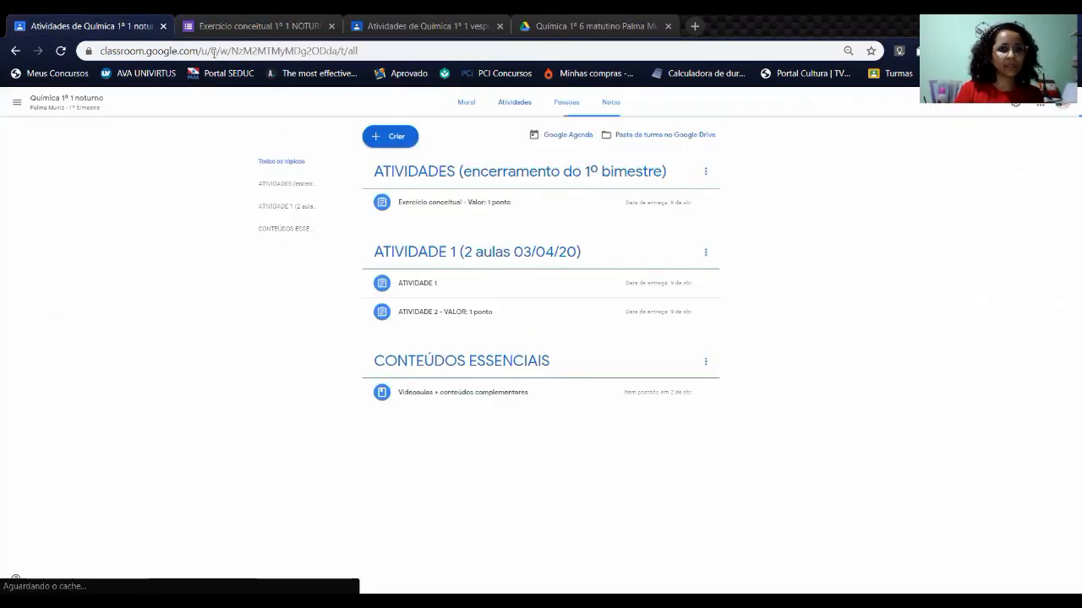
click(442, 217)
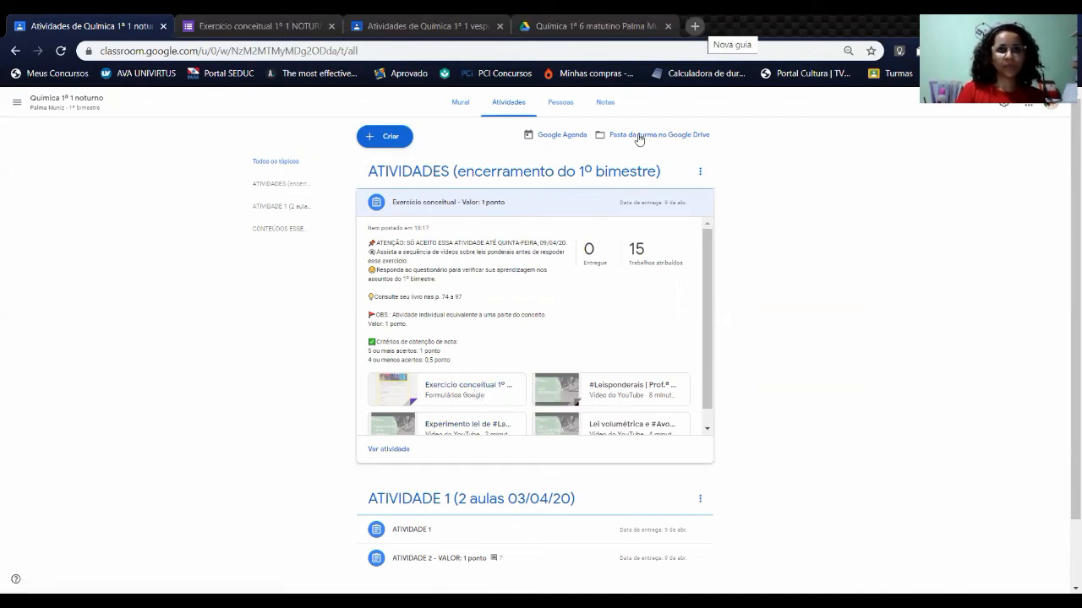
In Google Drive, view the Química 1ª 1 noturno class folder, and open the 1ª 1 vespertino class folder from the Classroom folder.
key(ctrl+t)
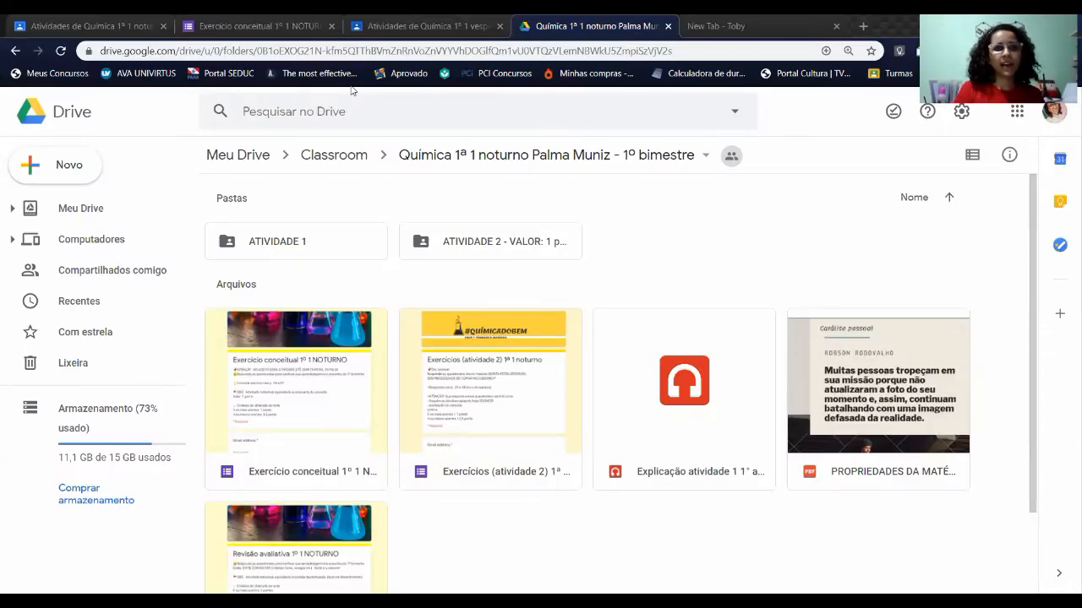
click(456, 169)
click(793, 196)
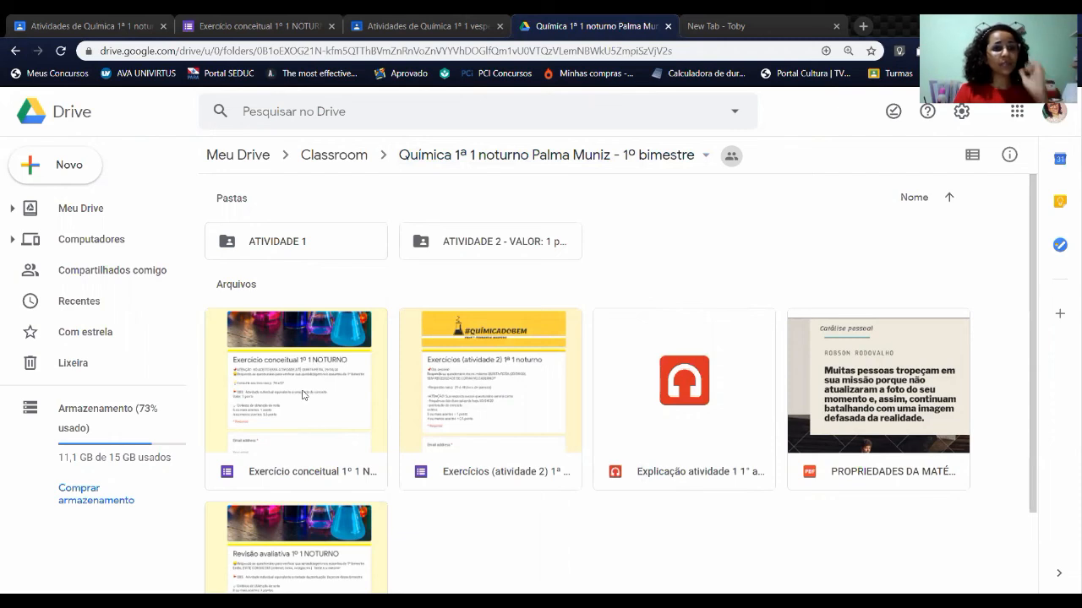
click(334, 164)
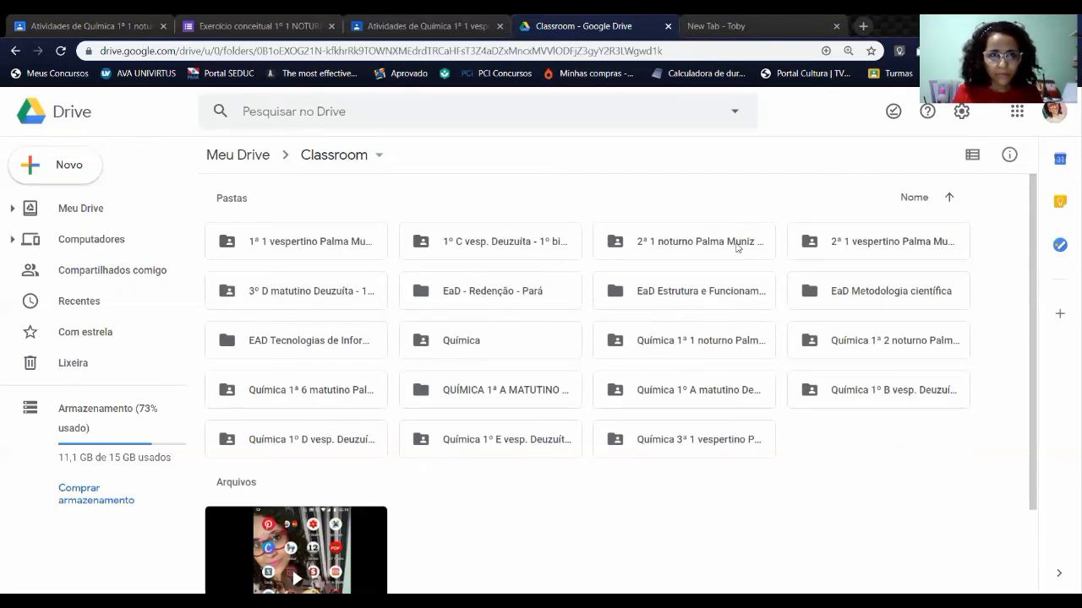
double_click(332, 244)
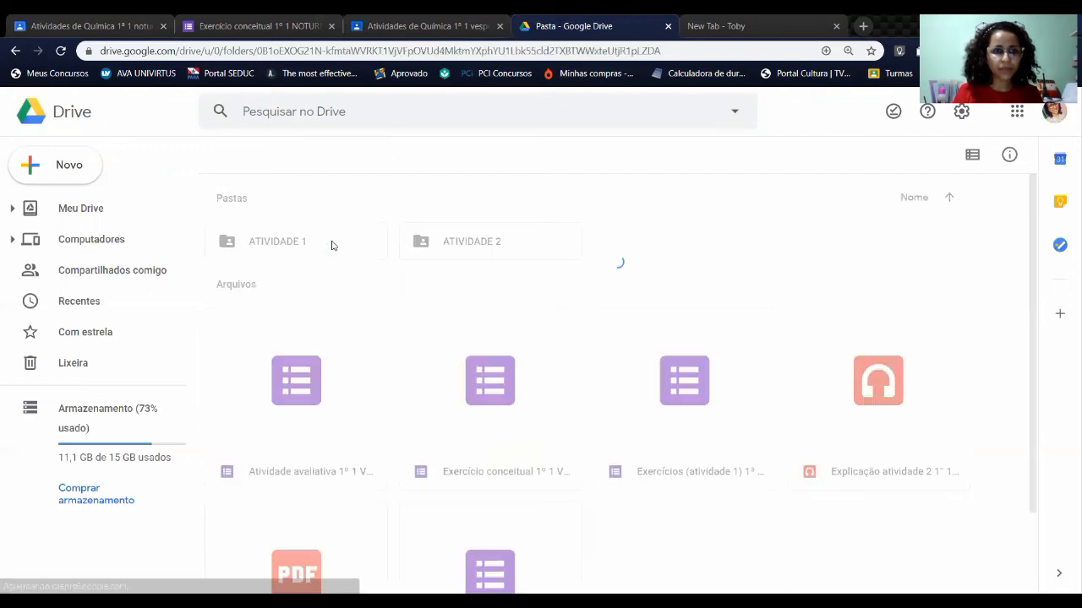